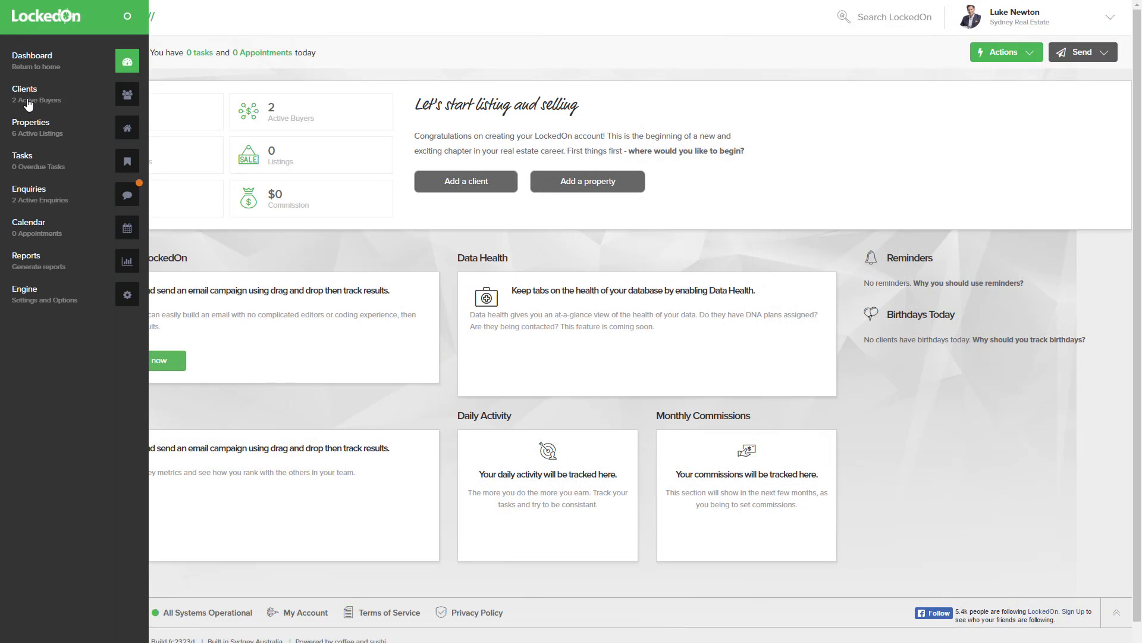
- Filter the Clients list by the buyers' surname, narrowing 20 clients to 2 matches
{"action": "left_click", "coordinate": [28, 104]}
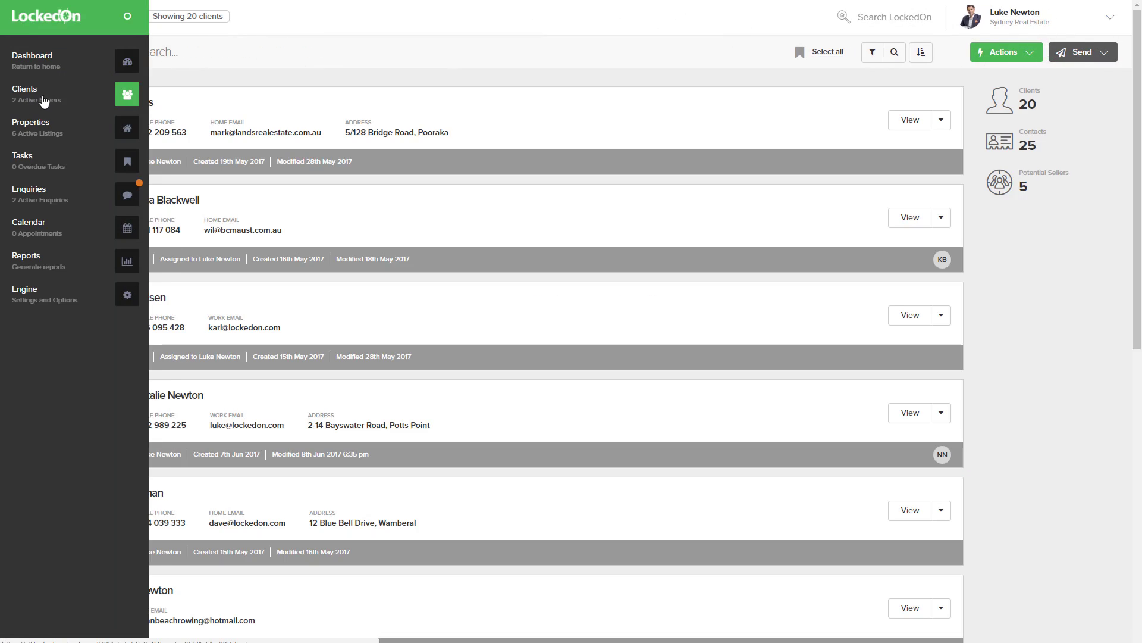
{"action": "left_click", "coordinate": [162, 57]}
{"action": "type", "text": "newton"}
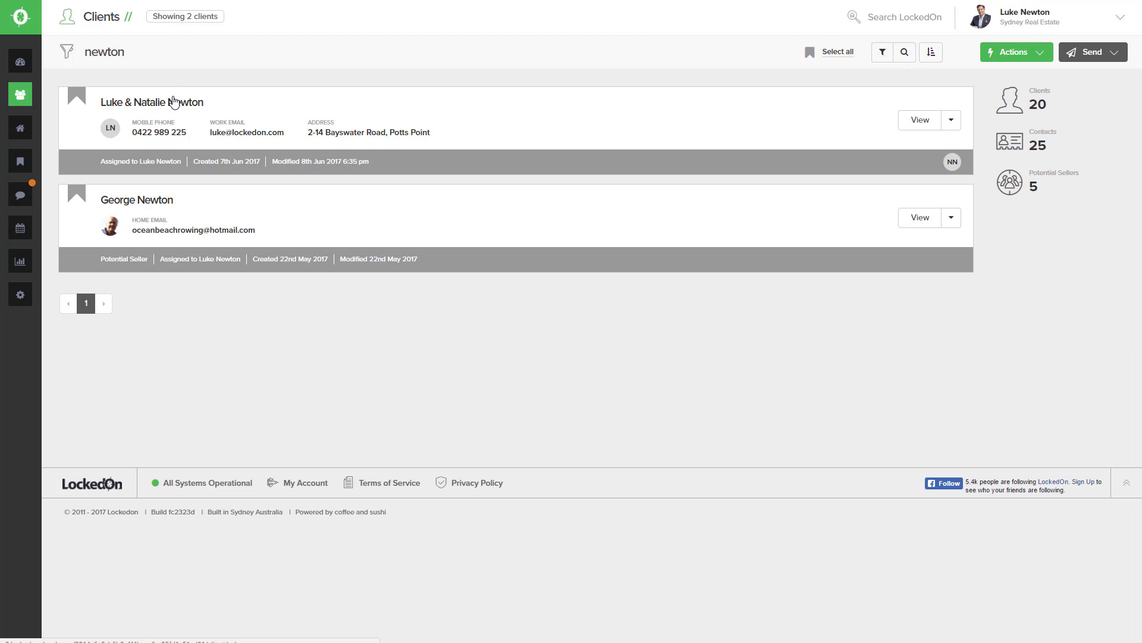
- Open the couple's record and switch on Active Buyer under Information > Buyer criteria
{"action": "left_click", "coordinate": [173, 102]}
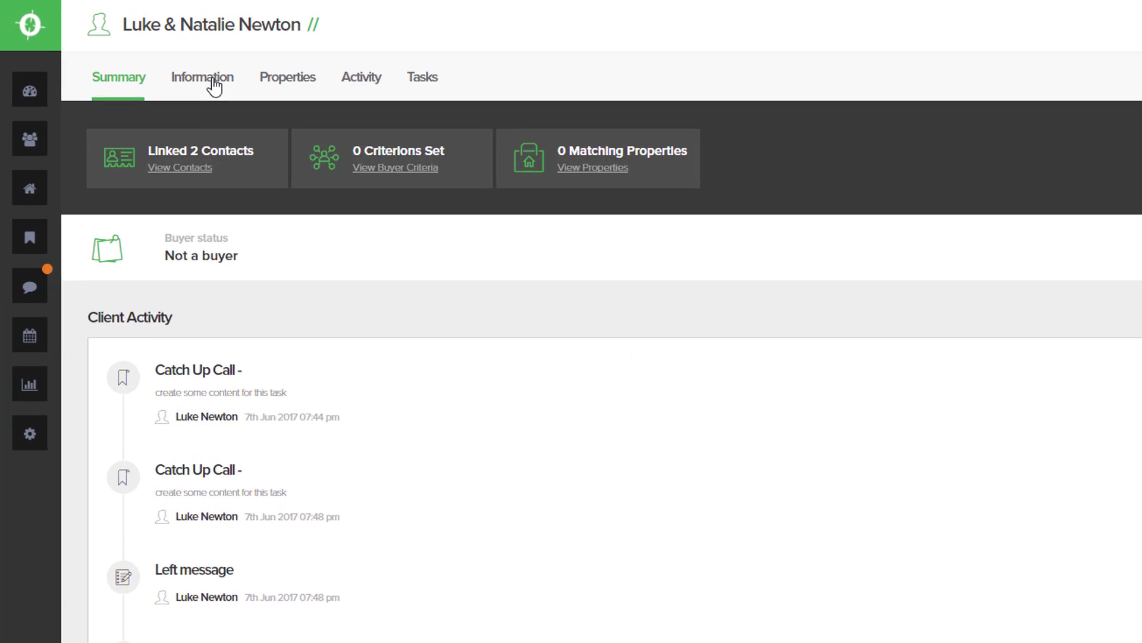
{"action": "left_click", "coordinate": [146, 55]}
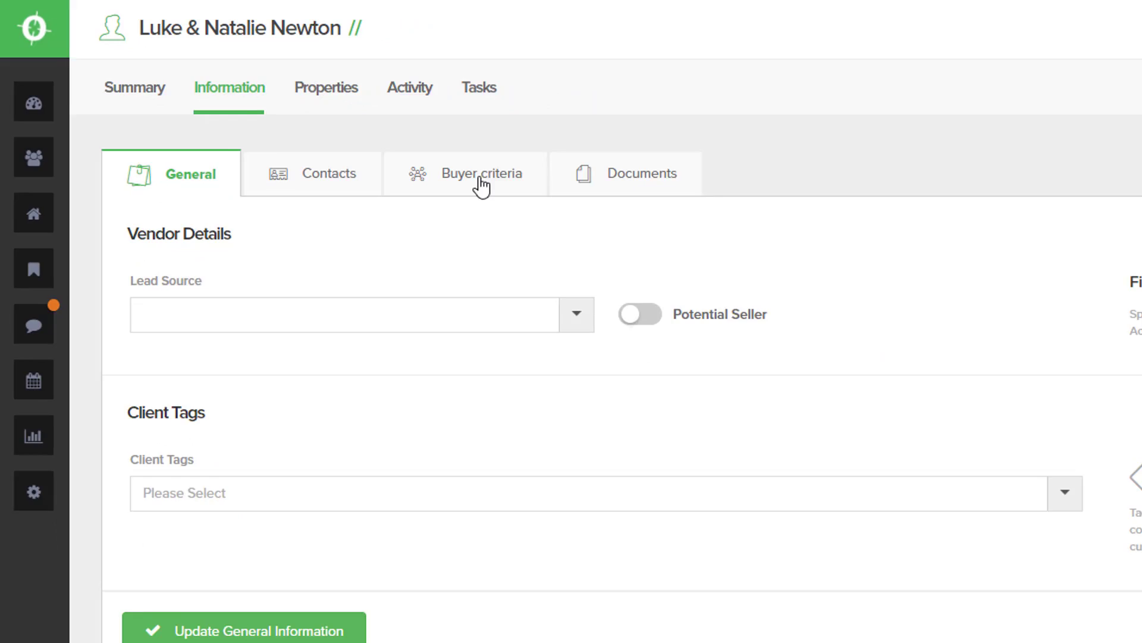
{"action": "left_click", "coordinate": [586, 214]}
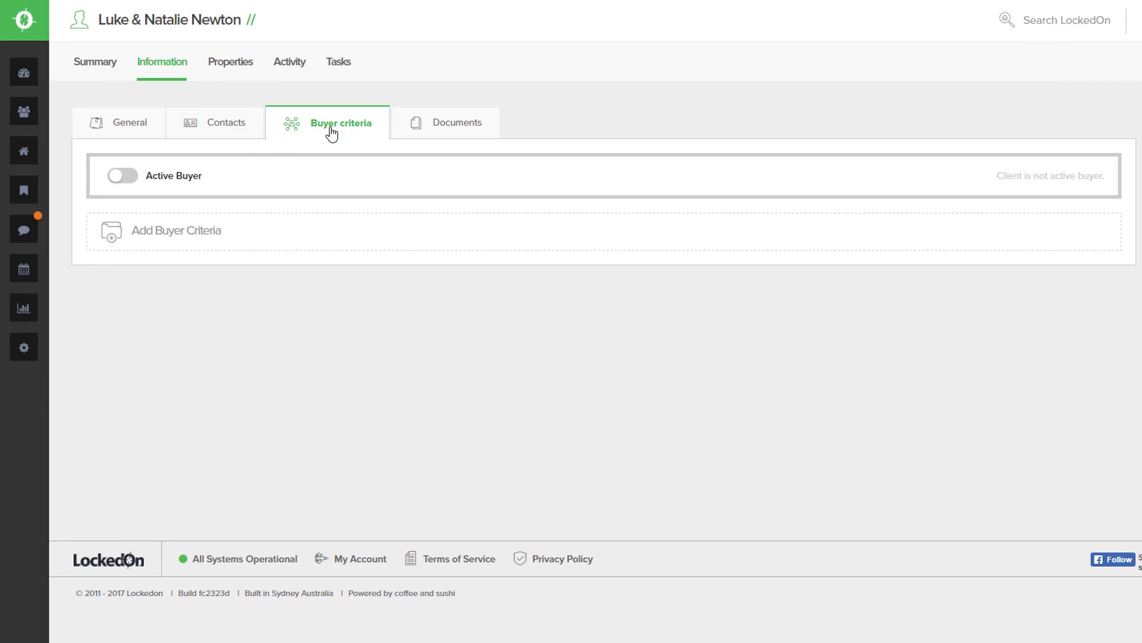
{"action": "left_click", "coordinate": [132, 179]}
- Add a New Buyer Criteria entry and expand it to show its editable fields
{"action": "left_click", "coordinate": [320, 241]}
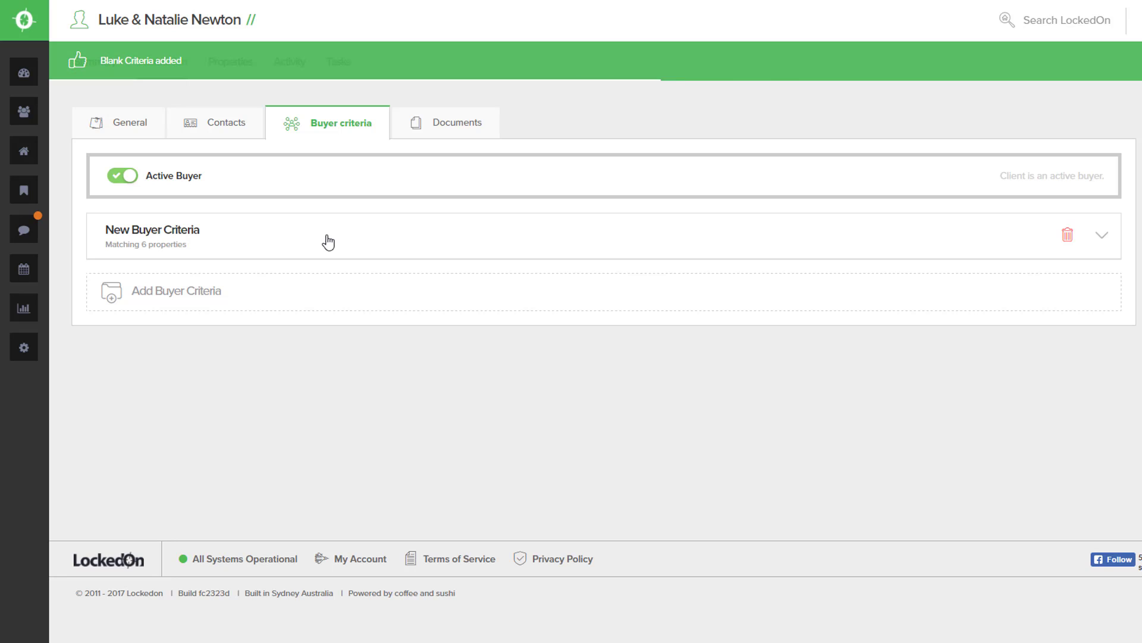
{"action": "left_click", "coordinate": [1103, 236]}
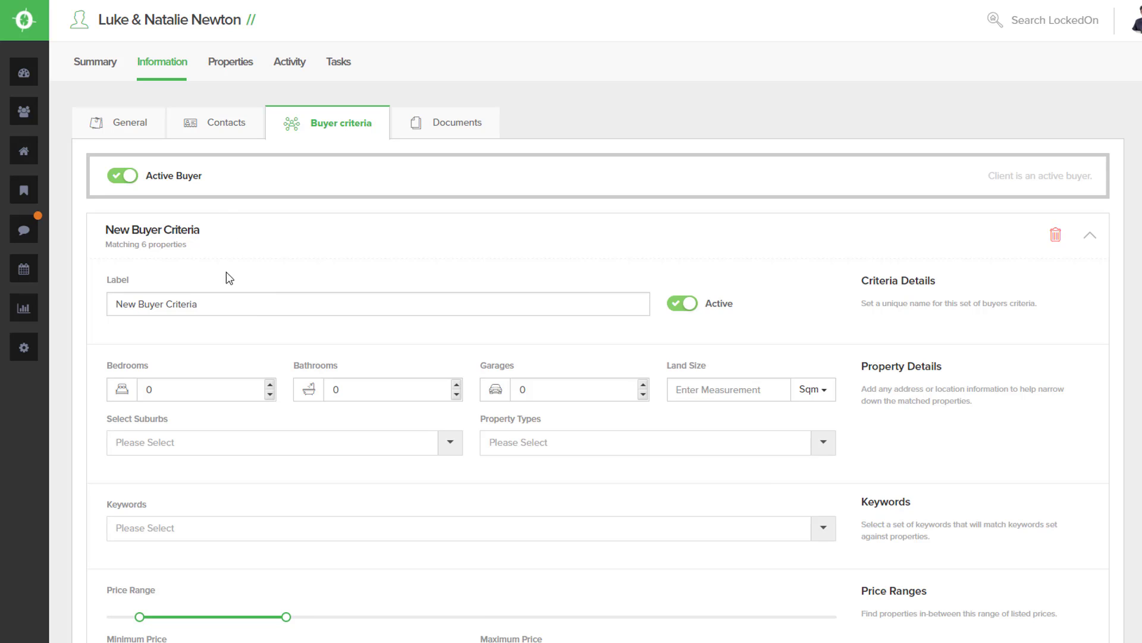
- Rename the criteria label to 'Dream House'
{"action": "left_click_drag", "start_coordinate": [215, 304], "coordinate": [87, 302]}
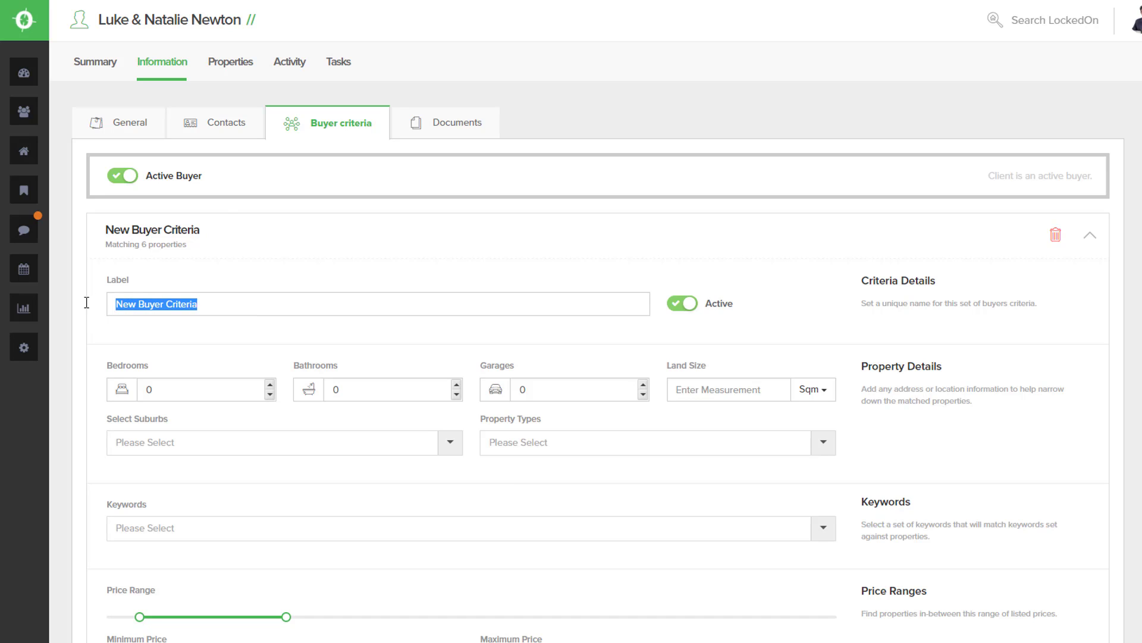
{"action": "type", "text": "Dream HOuse"}
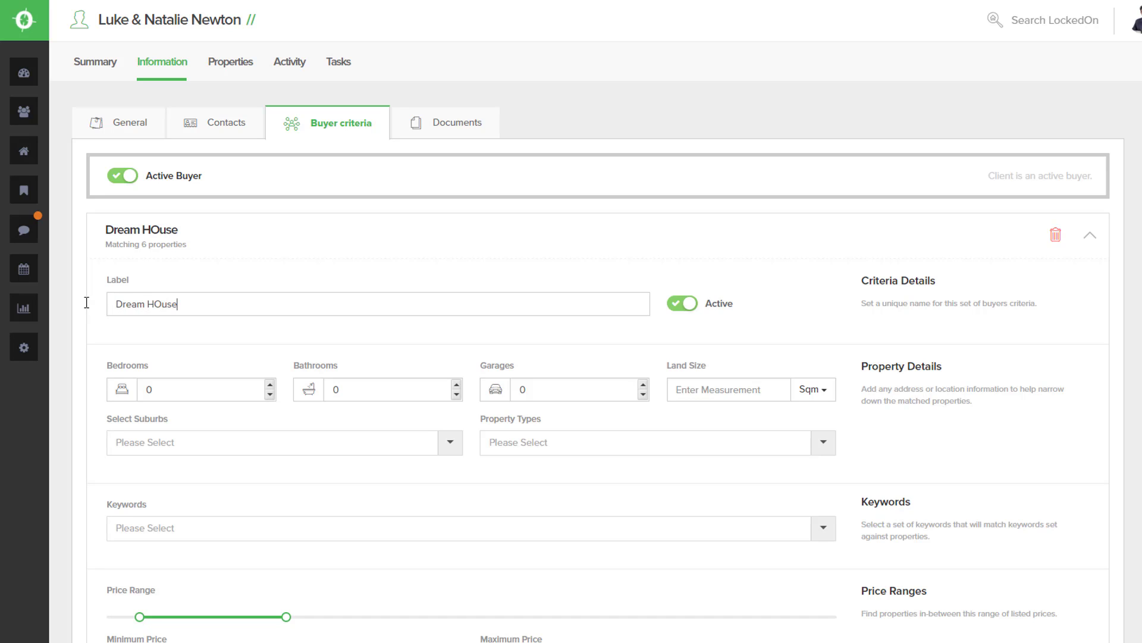
{"action": "key", "text": "BackSpace"}
{"action": "key", "text": "BackSpace"}
{"action": "key", "text": "BackSpace"}
{"action": "key", "text": "BackSpace"}
{"action": "type", "text": "ouse"}
- Require 3 bedrooms, 2 bathrooms and 2 garages
{"action": "left_click", "coordinate": [270, 384]}
{"action": "left_click", "coordinate": [269, 385]}
{"action": "left_click", "coordinate": [270, 385]}
{"action": "left_click", "coordinate": [456, 384]}
{"action": "left_click", "coordinate": [456, 385]}
{"action": "left_click", "coordinate": [643, 384]}
{"action": "left_click", "coordinate": [643, 385]}
- Add Dolls Point and Sans Souci as wanted suburbs
{"action": "left_click", "coordinate": [402, 445]}
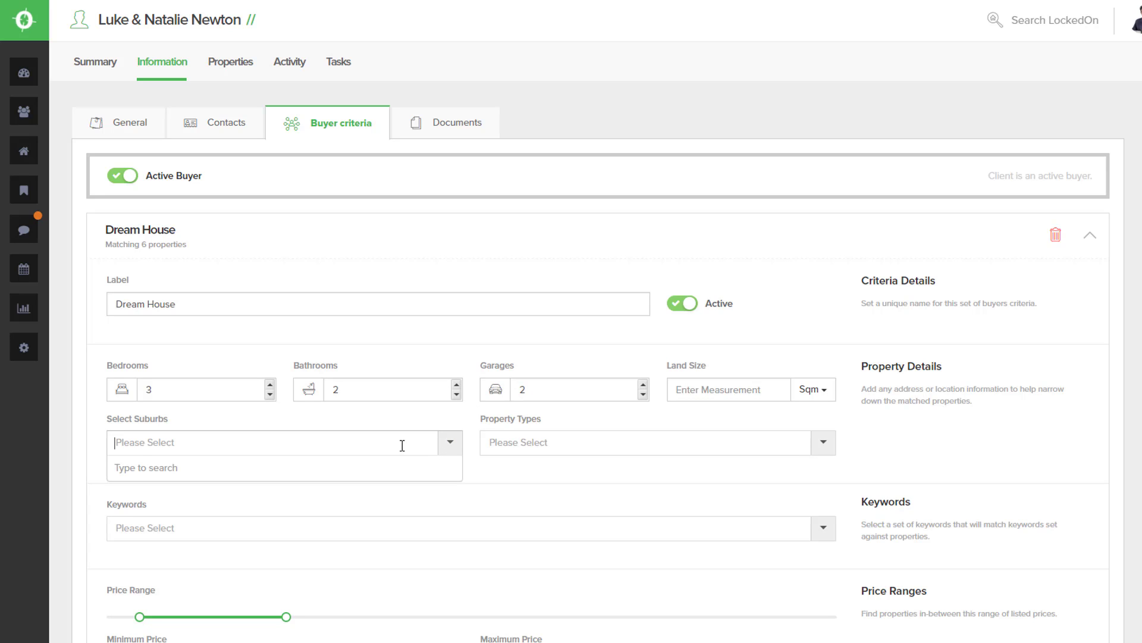
{"action": "type", "text": "dolls poi"}
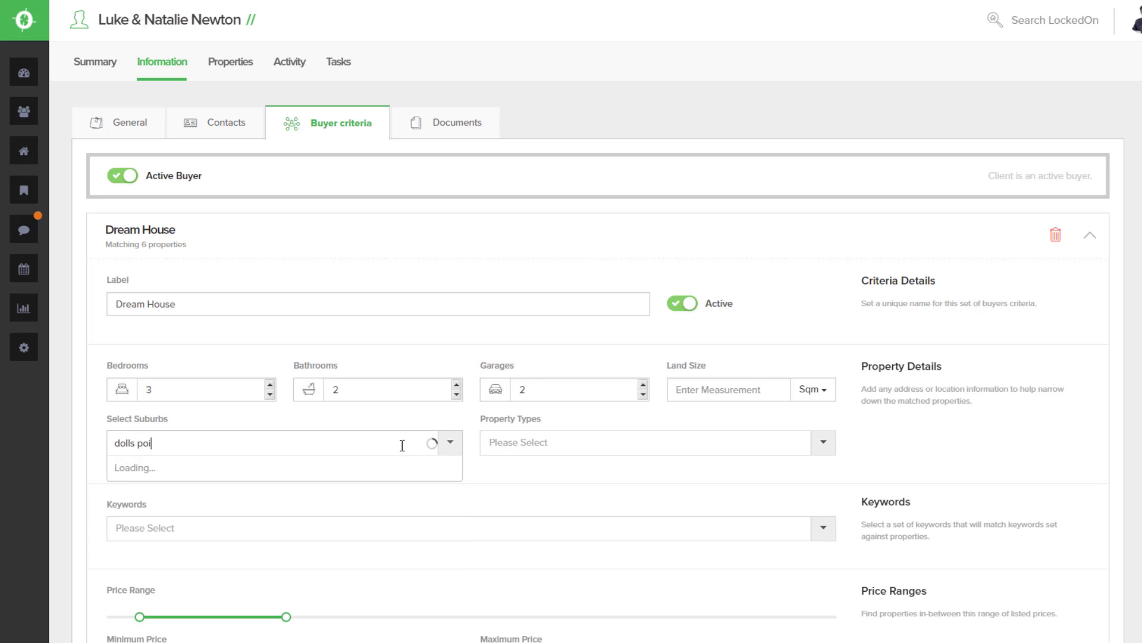
{"action": "type", "text": "nt"}
{"action": "left_click", "coordinate": [238, 476]}
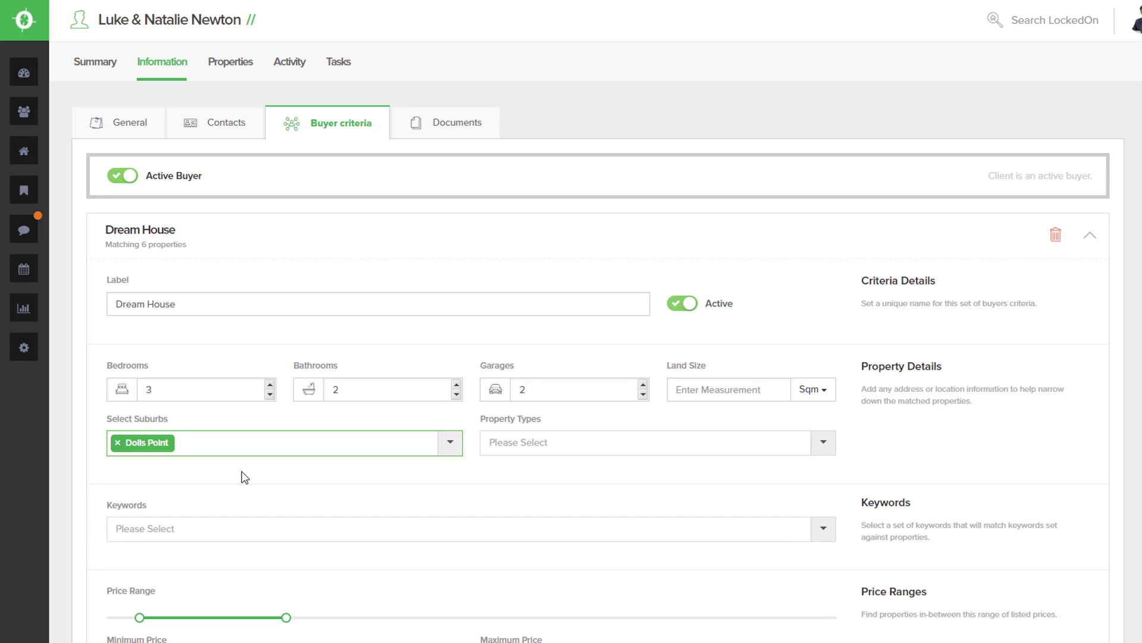
{"action": "type", "text": "sans"}
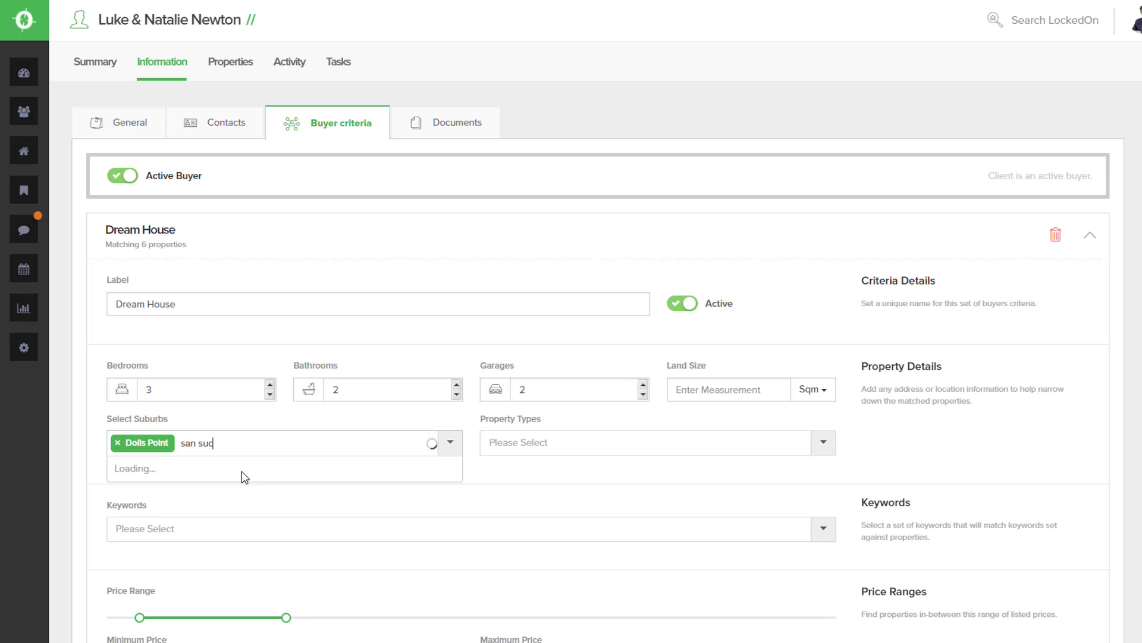
{"action": "left_click", "coordinate": [232, 470]}
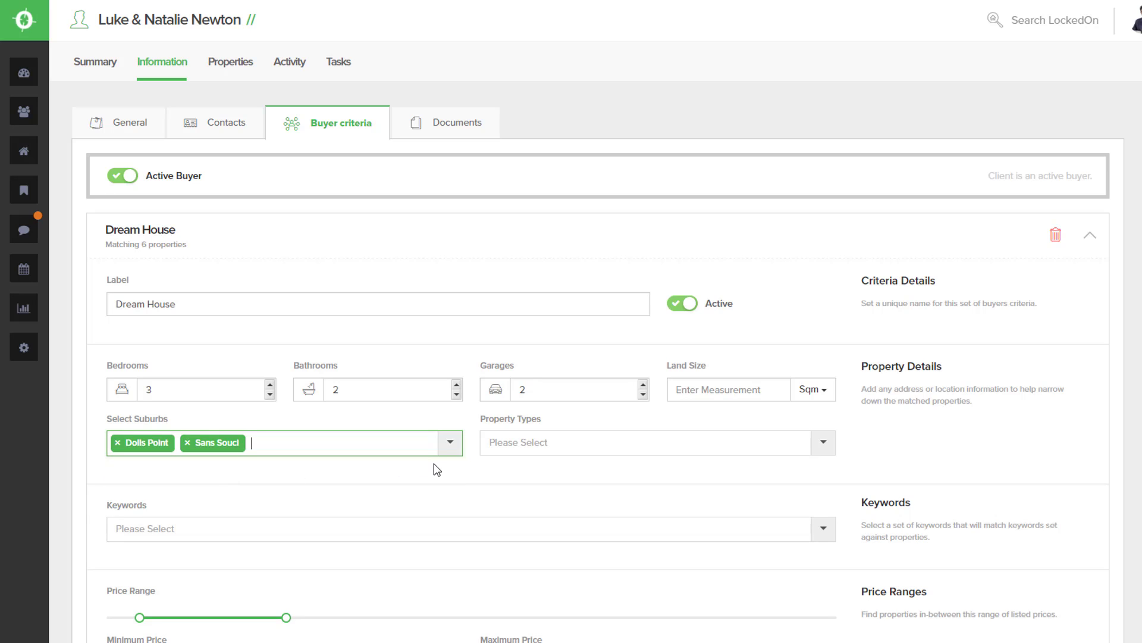
- Add House, Townhouse and Duplex Semi-detached as property types
{"action": "left_click", "coordinate": [548, 443]}
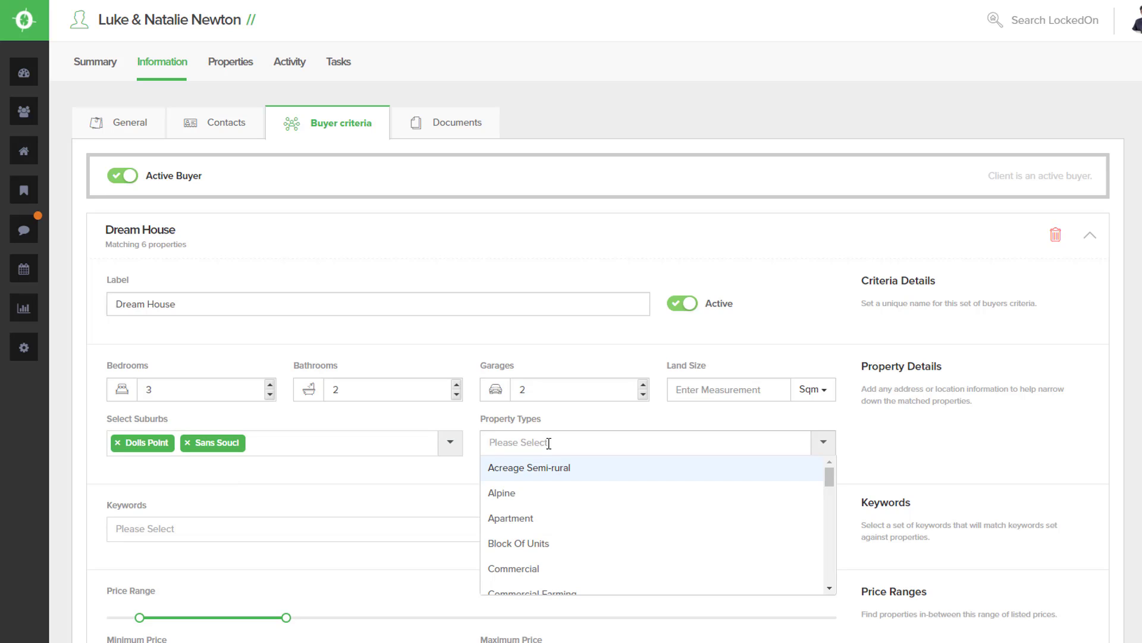
{"action": "type", "text": "house"}
{"action": "left_click", "coordinate": [510, 467]}
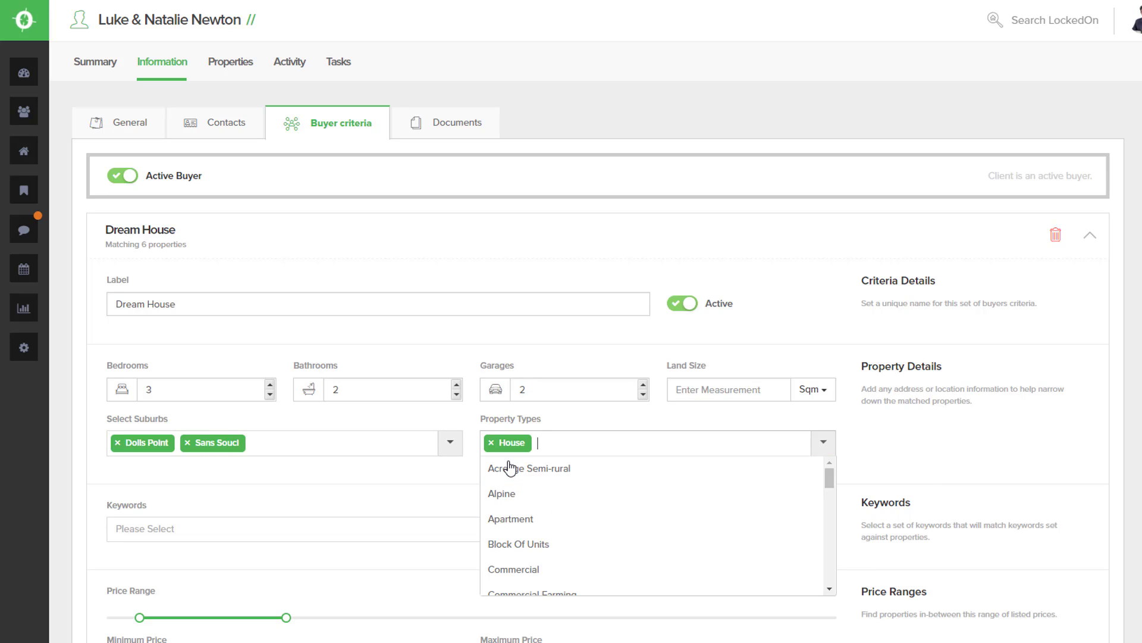
{"action": "type", "text": "town"}
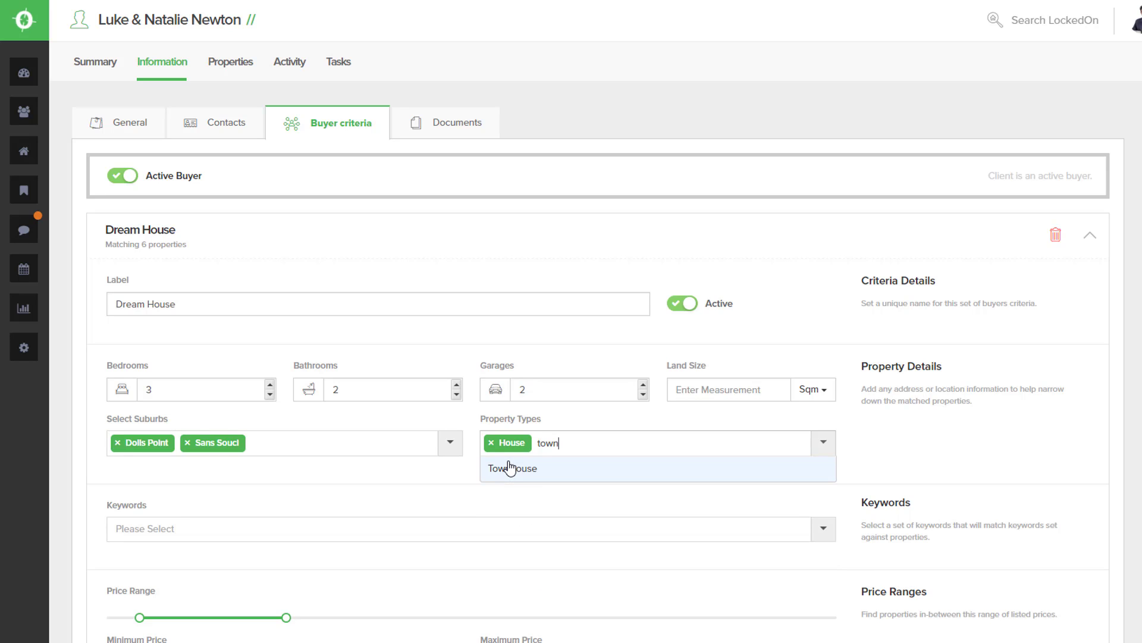
{"action": "left_click", "coordinate": [508, 469]}
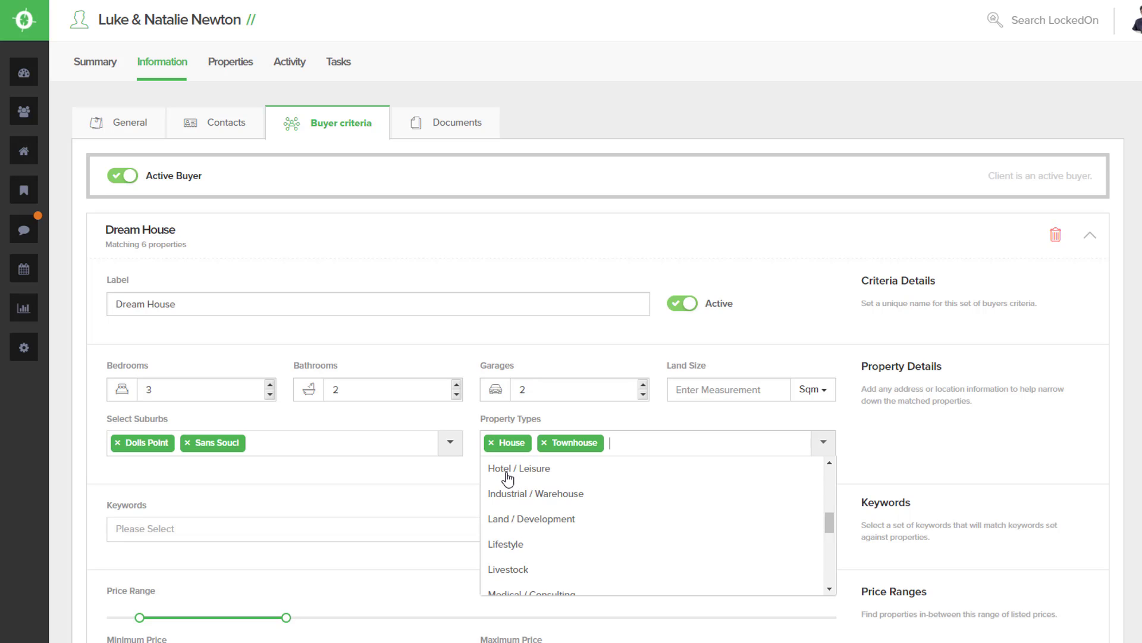
{"action": "type", "text": "du"}
{"action": "left_click", "coordinate": [508, 469]}
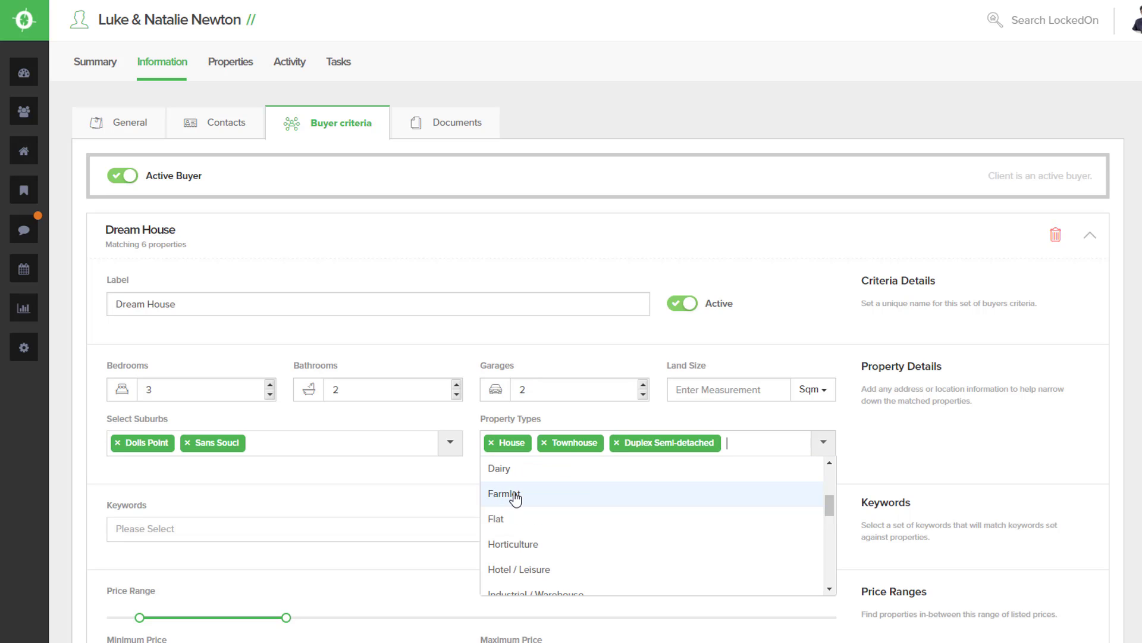
{"action": "left_click", "coordinate": [443, 488]}
{"action": "scroll", "coordinate": [235, 423], "scroll_direction": "down", "scroll_amount": 1}
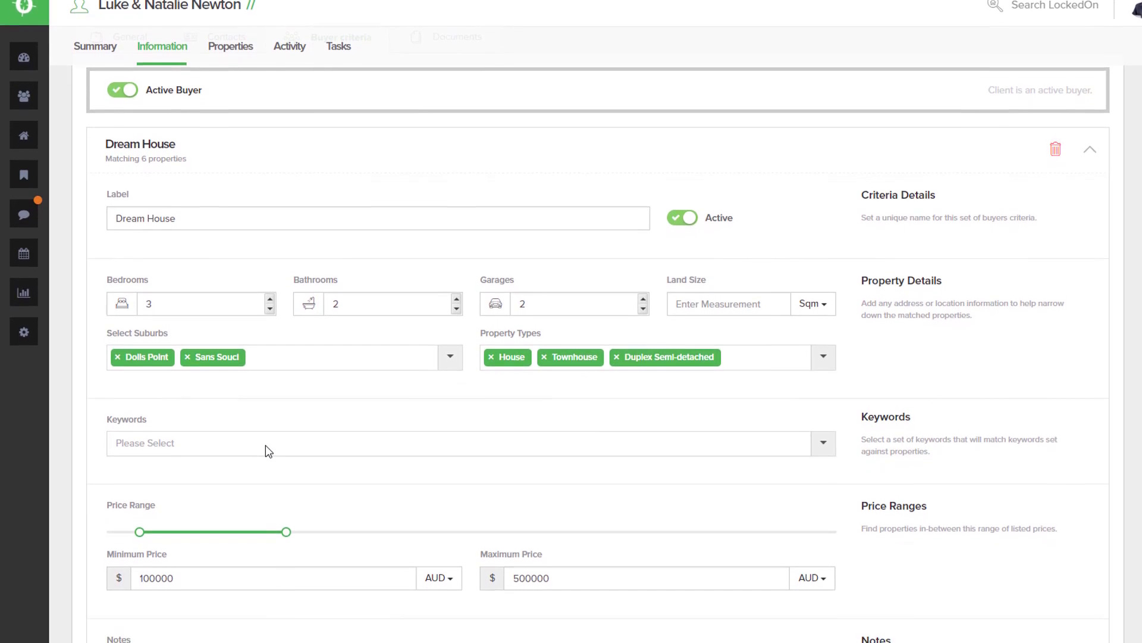
- Set the maximum price to 1500000 AUD, keeping the 100000 AUD minimum
{"action": "scroll", "coordinate": [265, 445], "scroll_direction": "down", "scroll_amount": 1}
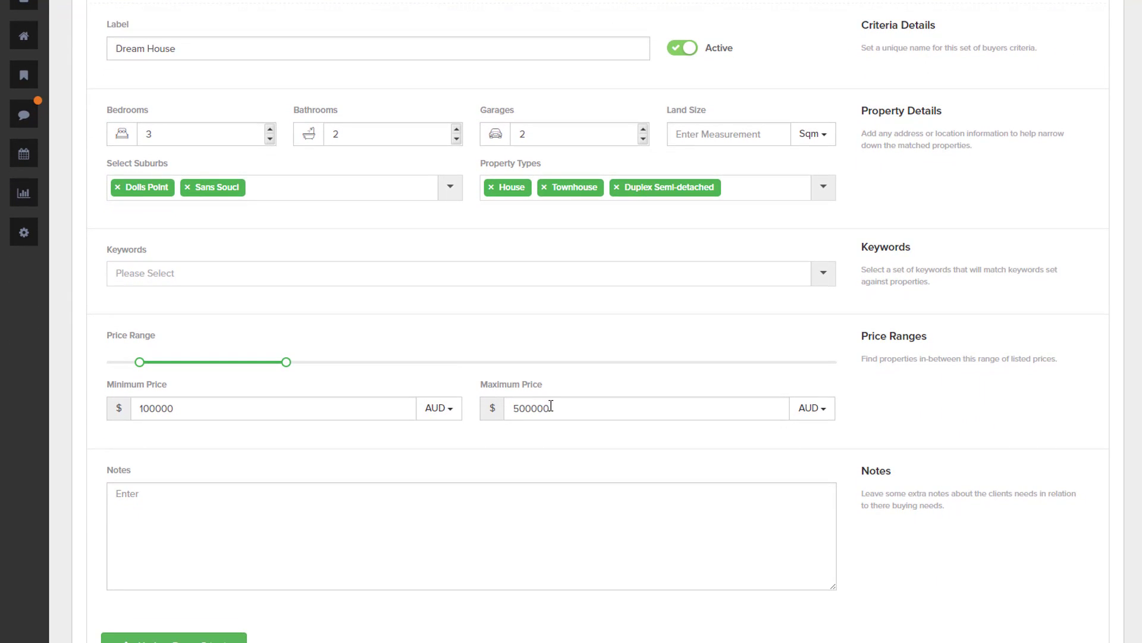
{"action": "mouse_move", "coordinate": [286, 366]}
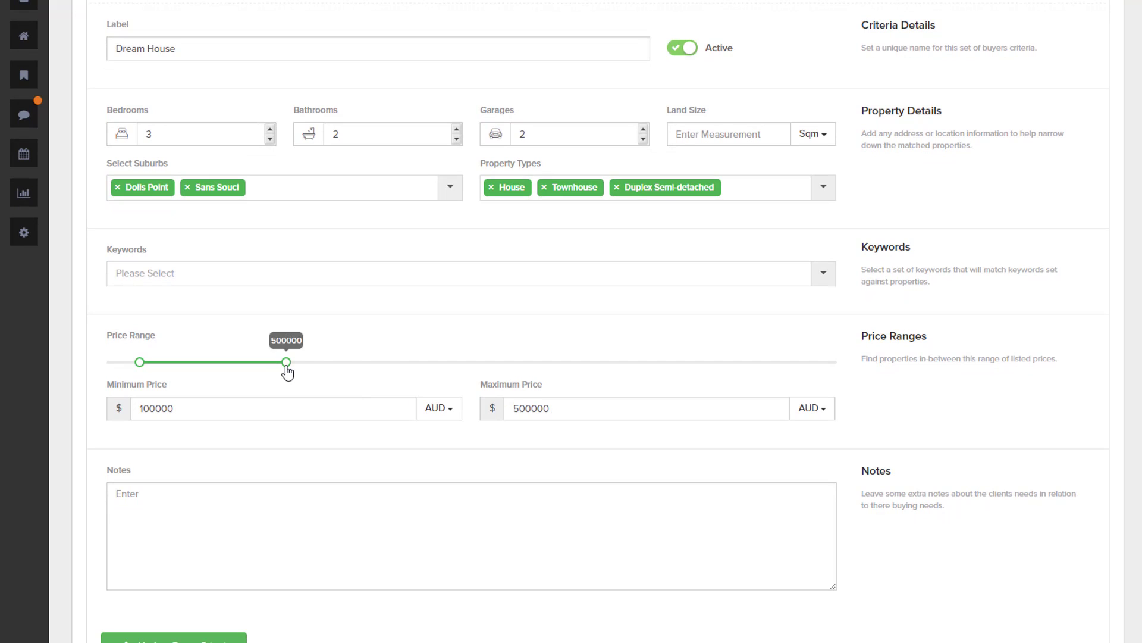
{"action": "left_click_drag", "start_coordinate": [286, 367], "coordinate": [504, 411]}
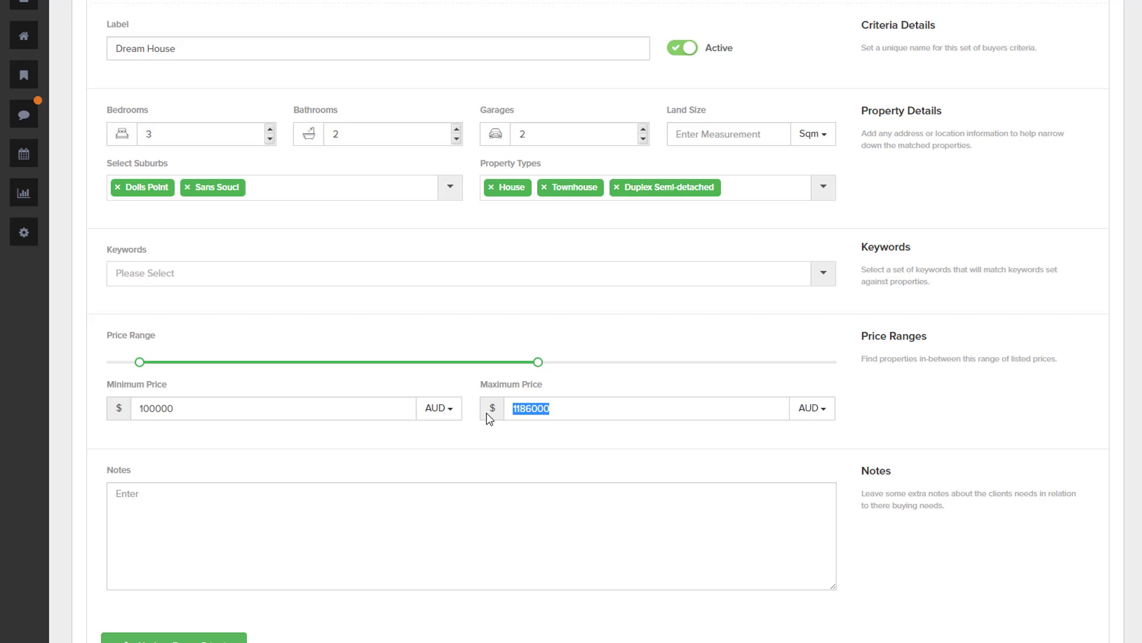
{"action": "type", "text": "1500000"}
- Paste a note that the buyers need room for 2 cars, ideally 2 off-street spots
{"action": "left_click", "coordinate": [379, 537]}
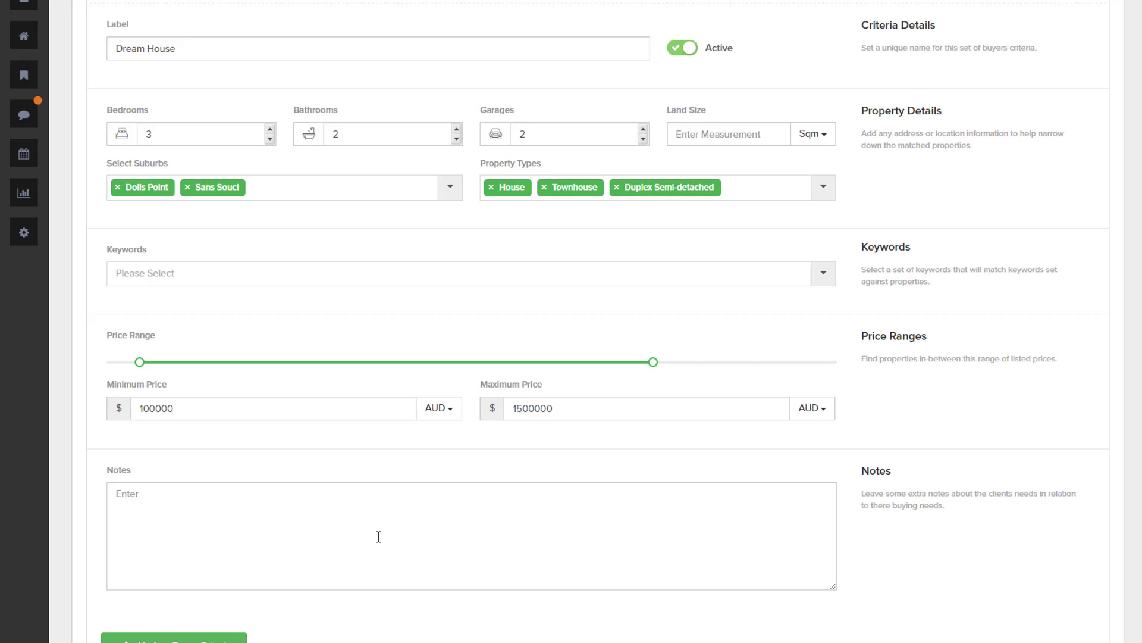
{"action": "type", "text": "Needs a property with room for 2 cars but also 2 spots off street would be ideal."}
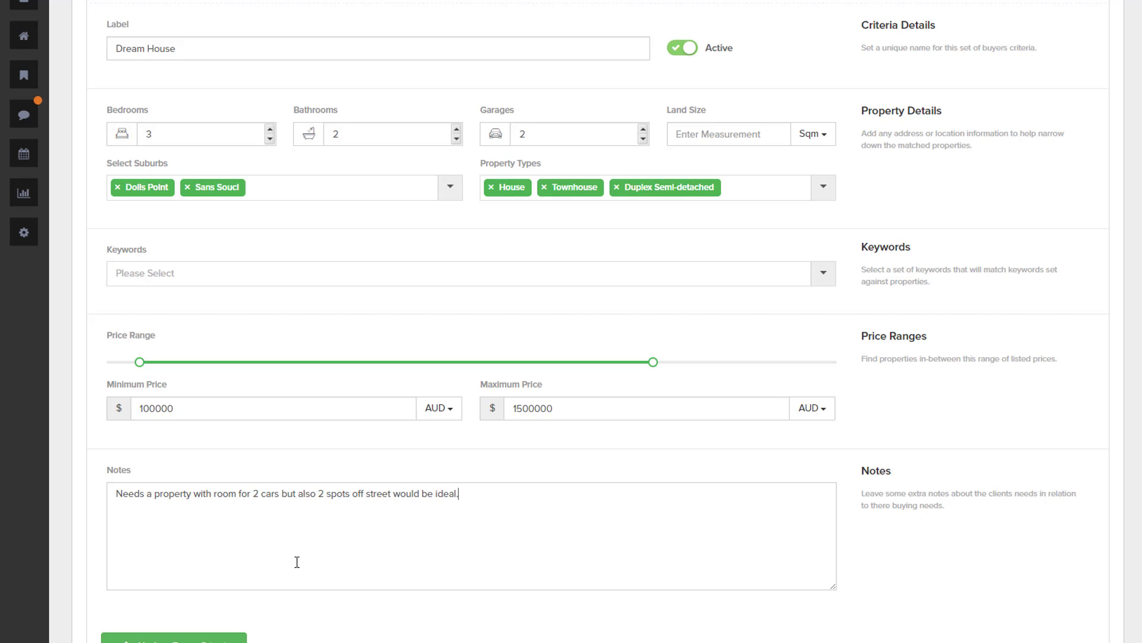
{"action": "scroll", "coordinate": [296, 566], "scroll_direction": "down", "scroll_amount": 4}
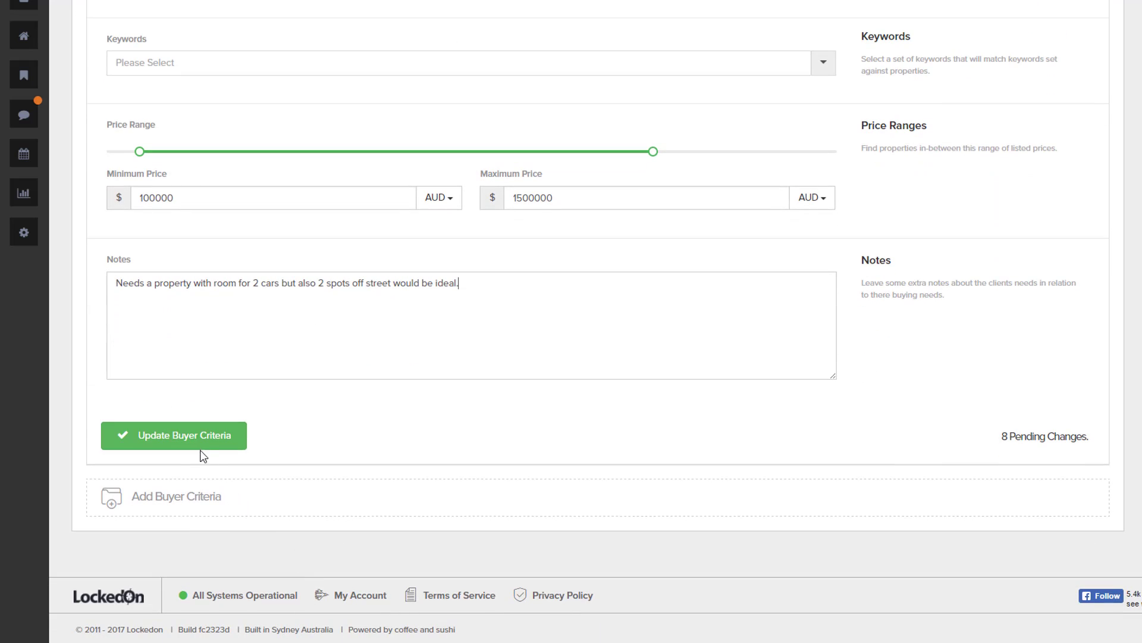
- Save the 8 pending Dream House criteria changes with Update Buyer Criteria
{"action": "left_click", "coordinate": [205, 440]}
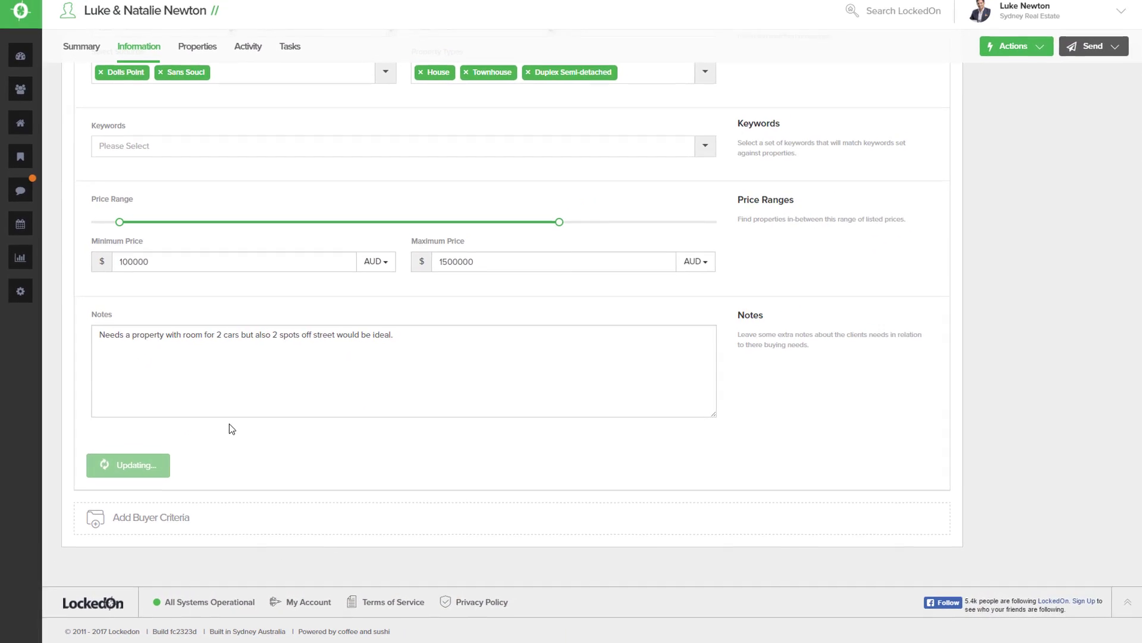